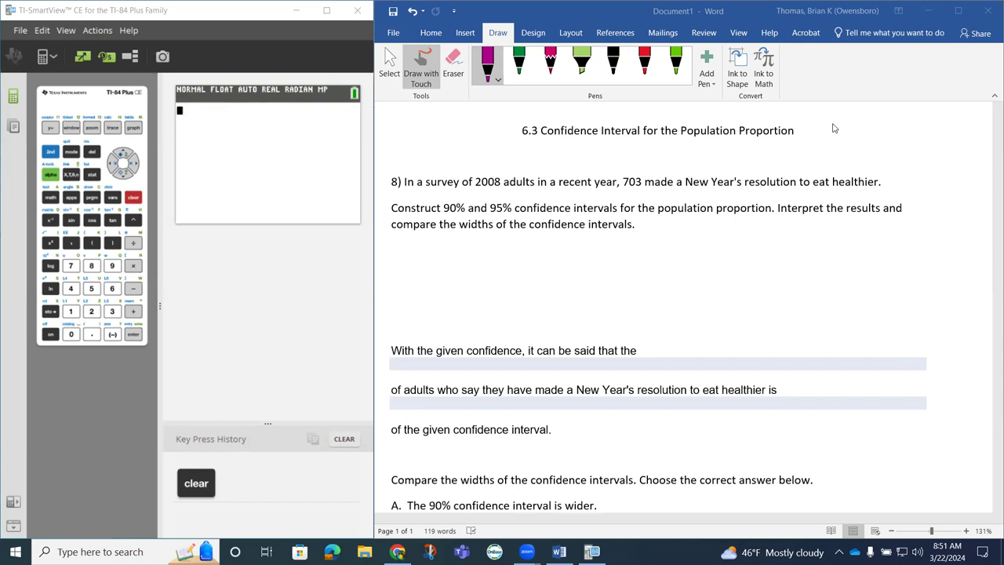
- Handwrite x, n and C in magenta ink down the left margin below the question
left_click(401, 257)
mouse_move(395, 243)
left_mouse_down()
mouse_move(403, 255)
mouse_move(394, 254)
mouse_move(396, 271)
mouse_move(406, 271)
left_mouse_up()
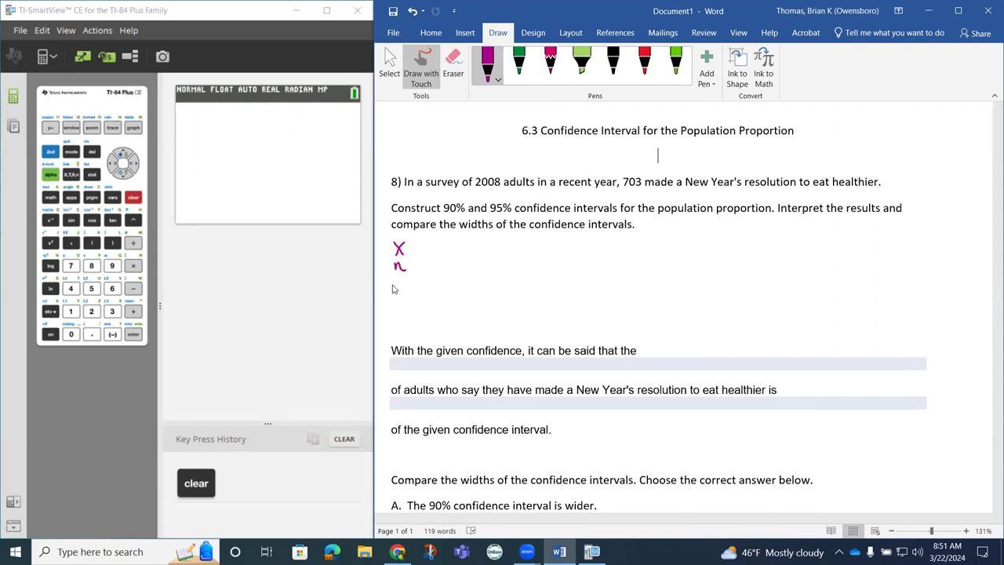
mouse_move(403, 282)
left_mouse_down()
mouse_move(391, 287)
mouse_move(404, 292)
left_mouse_up()
- Open the STAT TESTS menu and try jumping to the one-proportion z interval
left_click(93, 176)
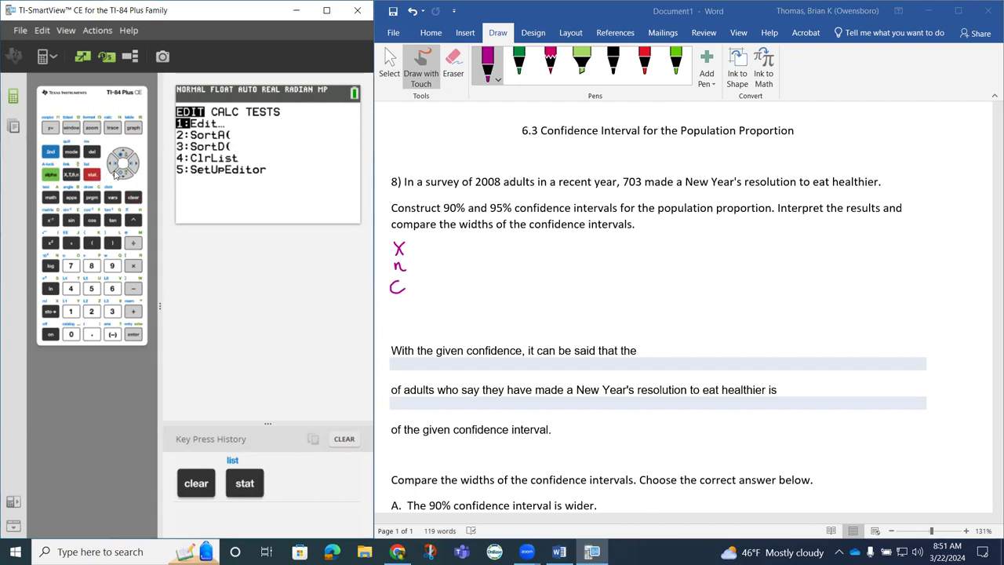
left_click(134, 165)
left_click(134, 165)
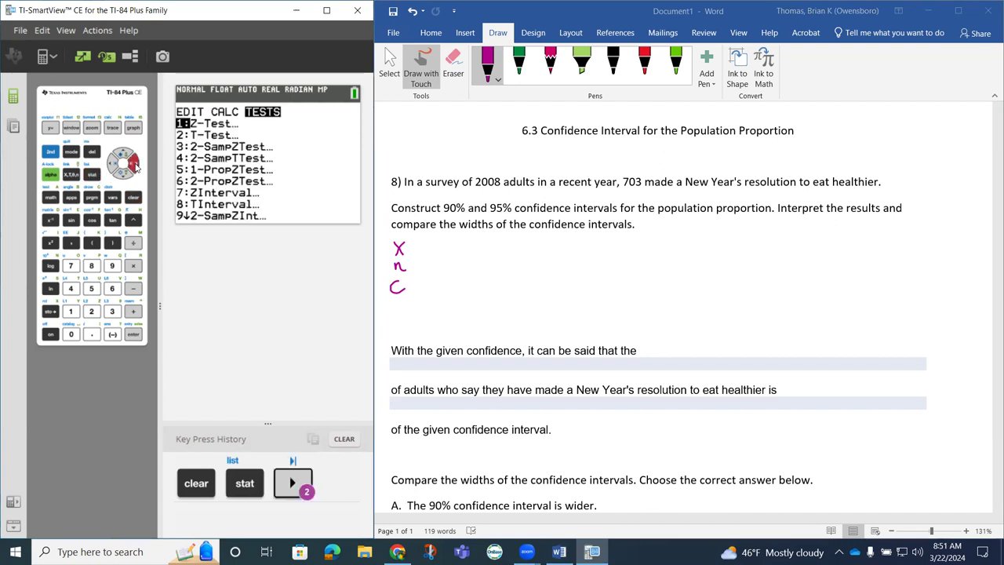
left_click(52, 175)
left_click(51, 199)
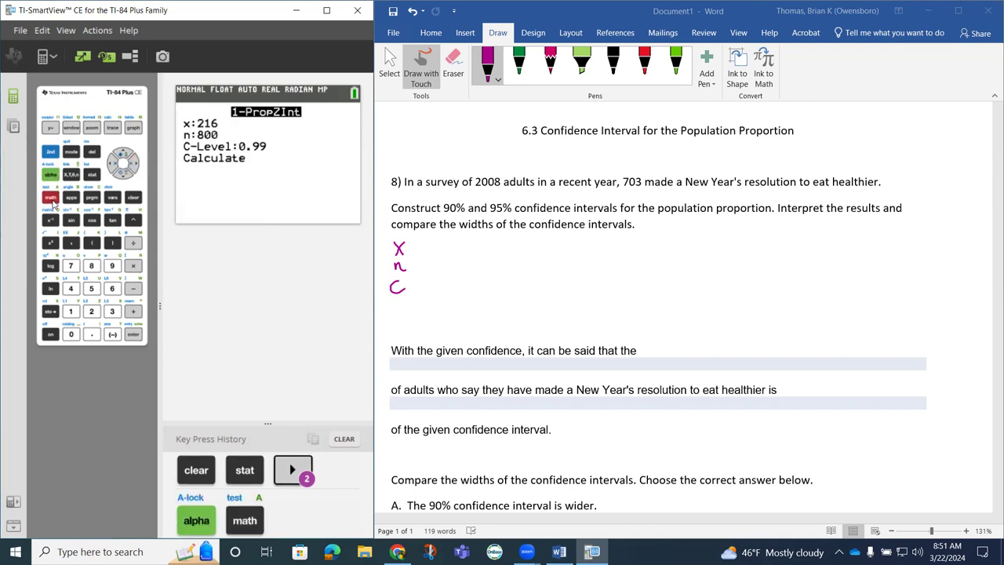
- Reopen STAT TESTS and scroll down to open 1-PropZInt, still showing x 216, n 800, C-Level 0.99
left_click(92, 174)
left_click(133, 162)
left_click(134, 163)
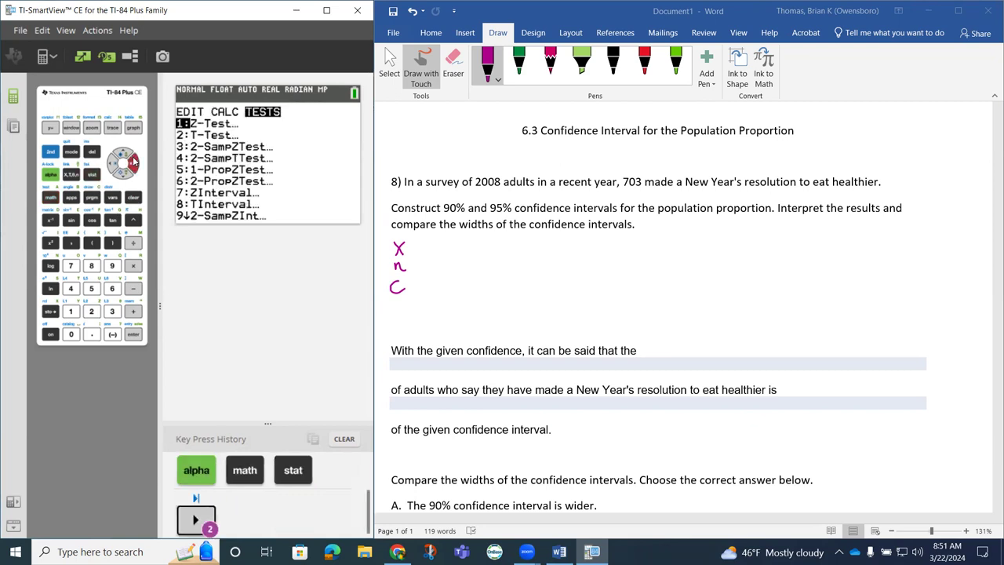
left_click(123, 176)
left_click(123, 175)
left_click(124, 176)
left_click(123, 175)
left_click(123, 176)
left_click(123, 176)
left_click(123, 176)
left_click(123, 175)
left_click(123, 176)
left_click(123, 176)
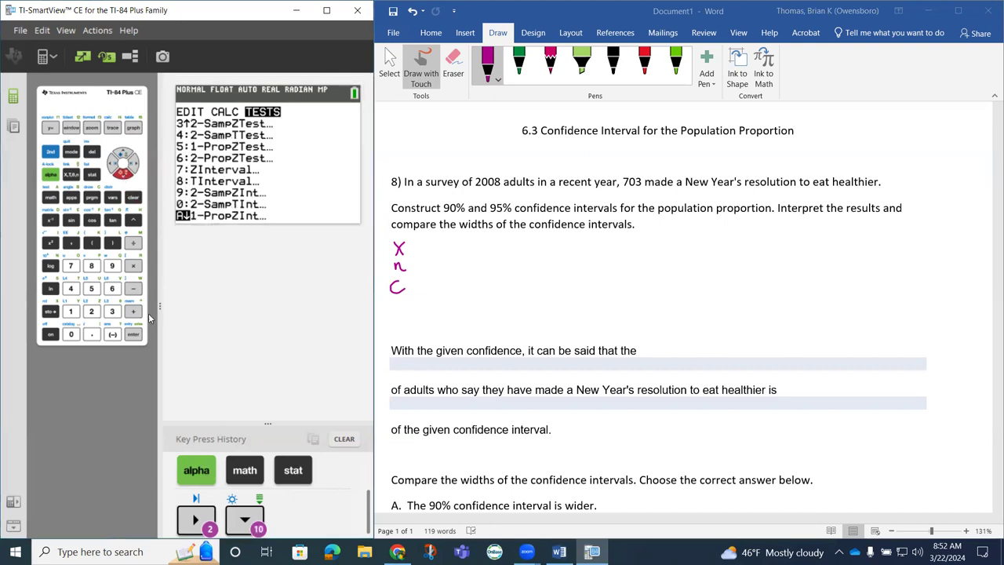
left_click(135, 336)
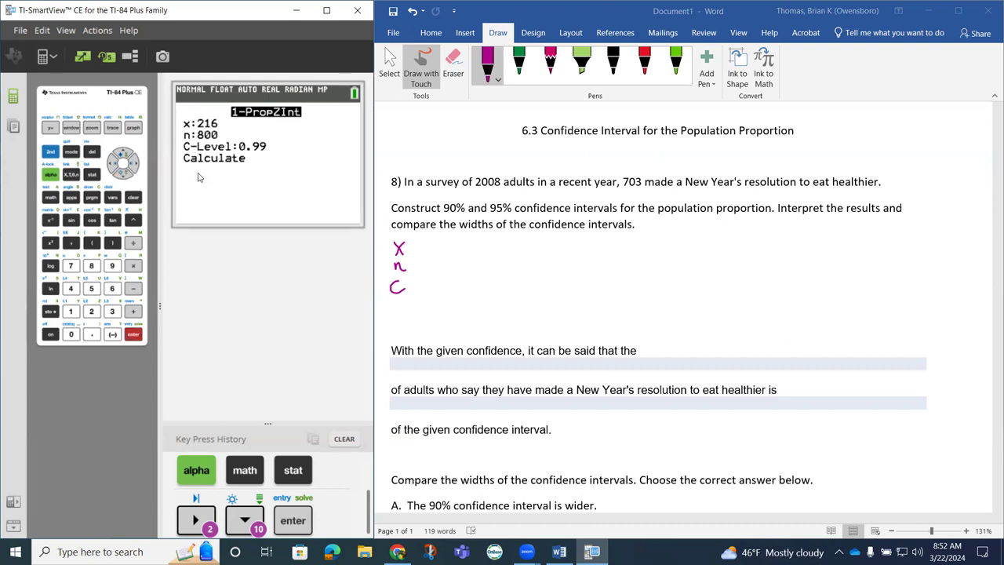
- Enter 703 successes for x and 2008 for the sample size n
left_click(70, 265)
left_click(71, 334)
left_click(111, 311)
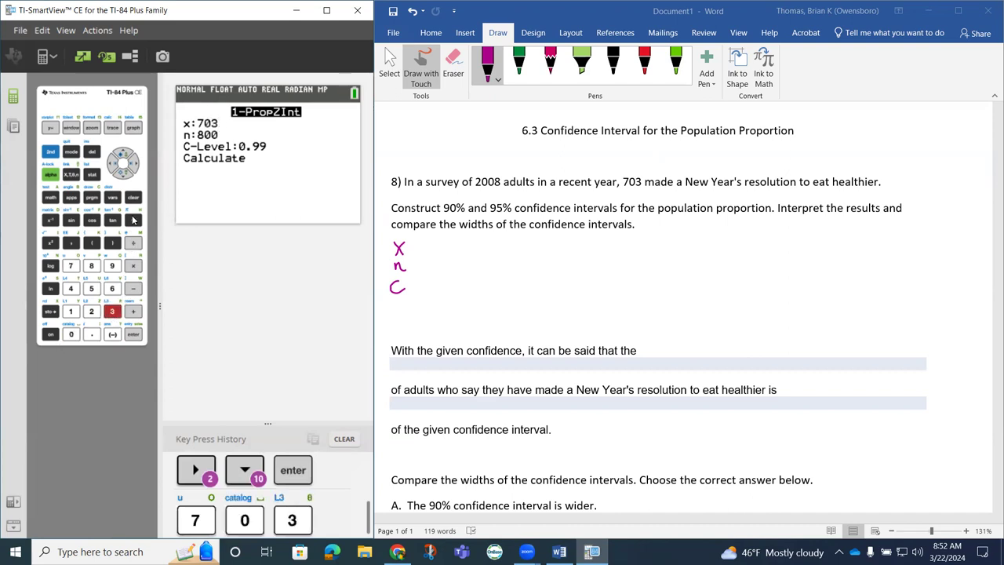
left_click(128, 176)
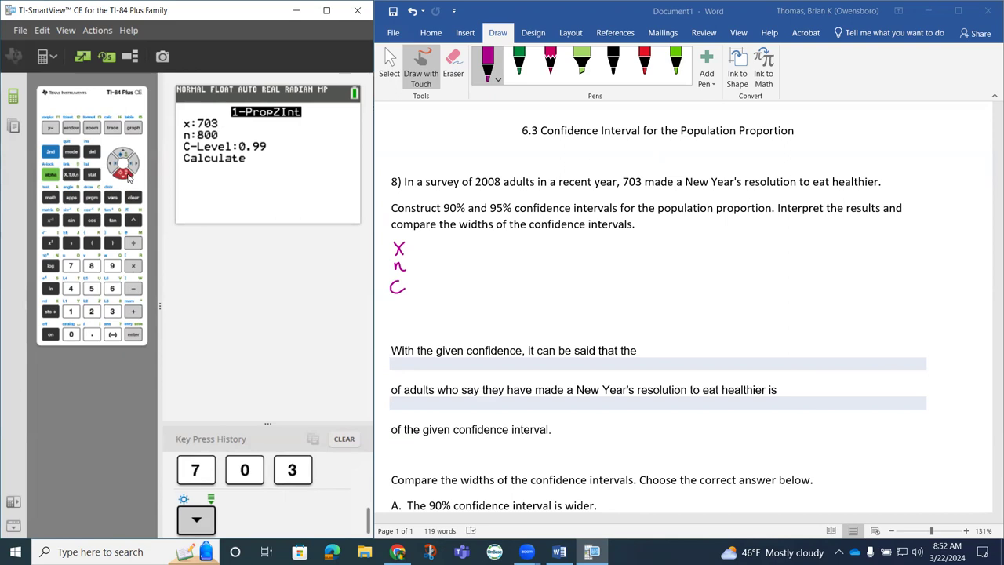
left_click(92, 311)
left_click(71, 335)
left_click(72, 335)
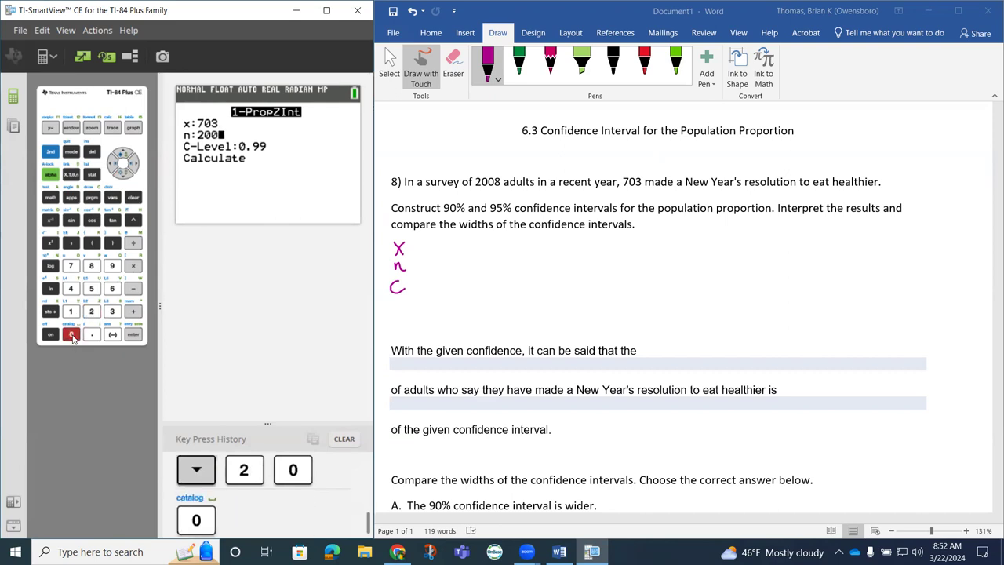
left_click(91, 266)
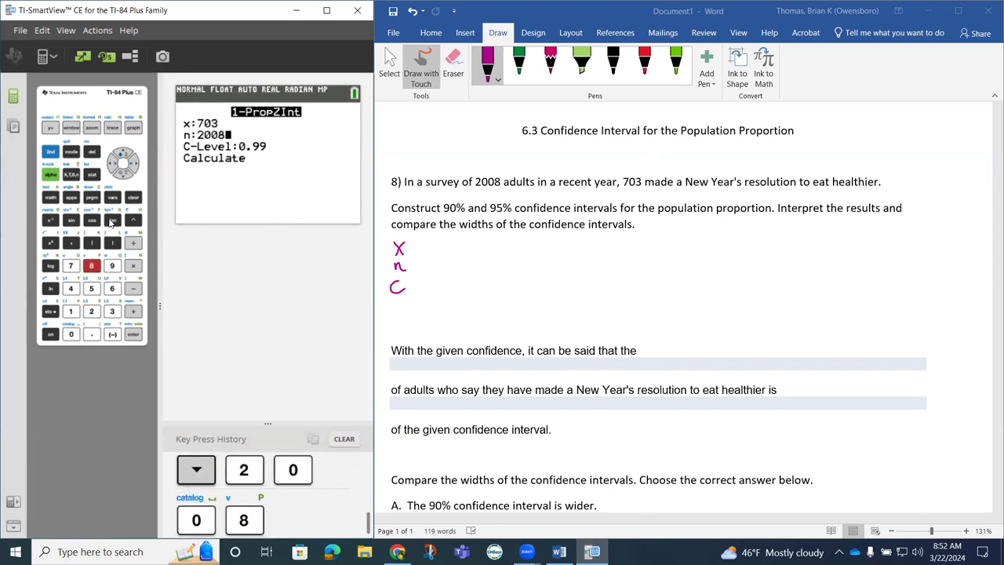
- Set C-Level to .90 and calculate, giving the interval (0.33259, 0.36761) with p̂ ≈ 0.3501
left_click(123, 178)
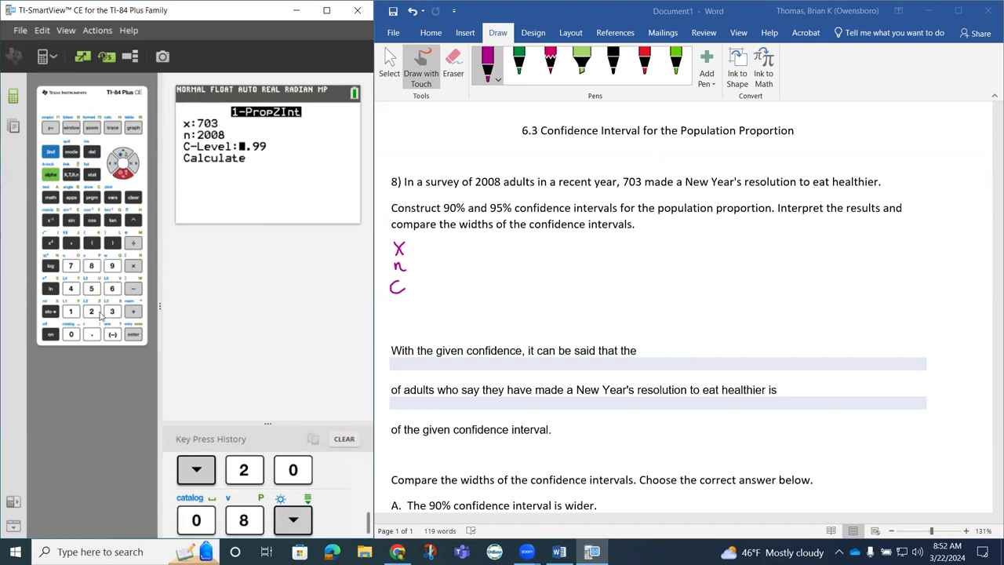
left_click(92, 334)
left_click(112, 267)
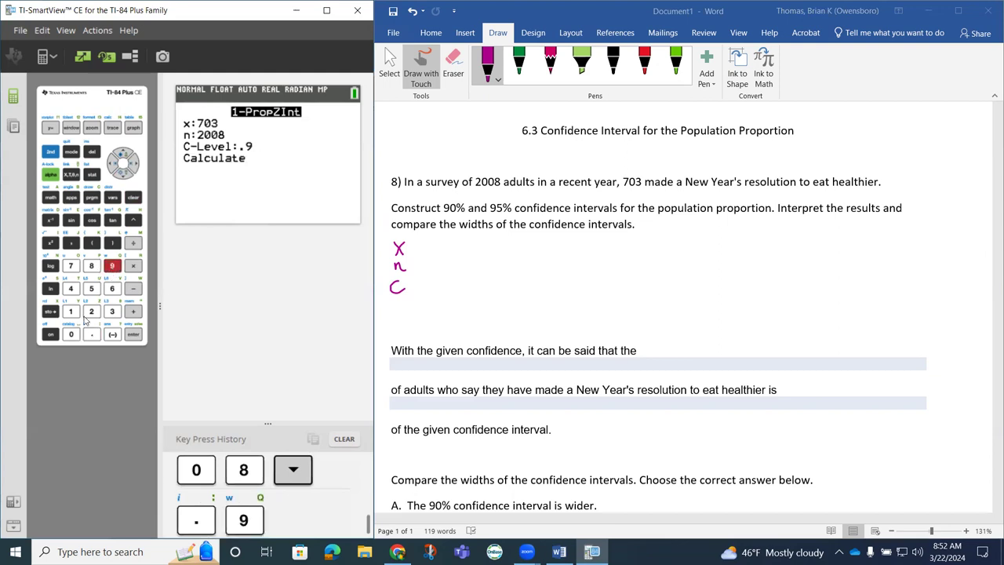
left_click(70, 334)
left_click(134, 335)
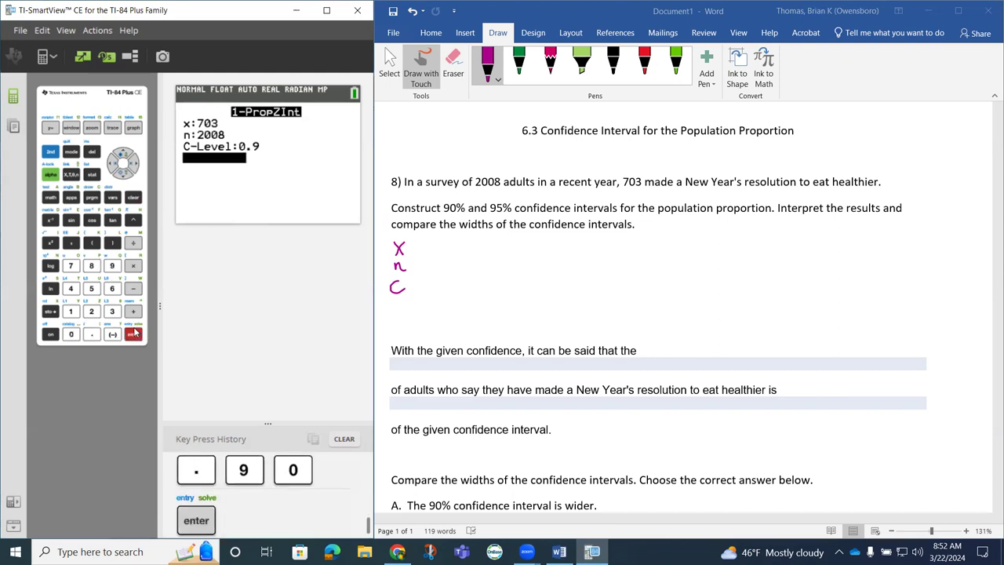
left_click(134, 335)
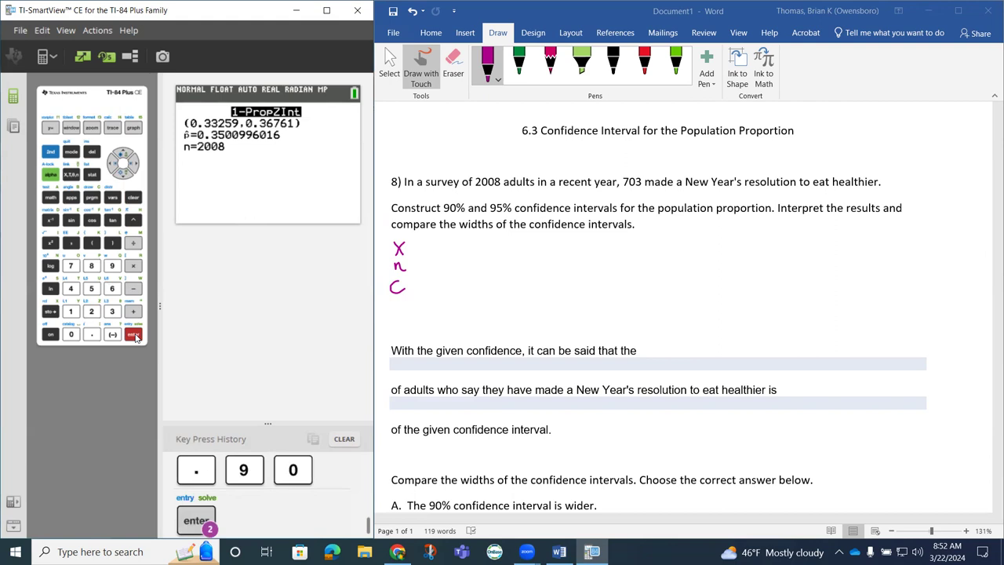
- Handwrite the interval (.333, .368) beside the labels and tag it 90%
left_click(483, 243)
left_click_drag(491, 236, 488, 256)
left_click(499, 252)
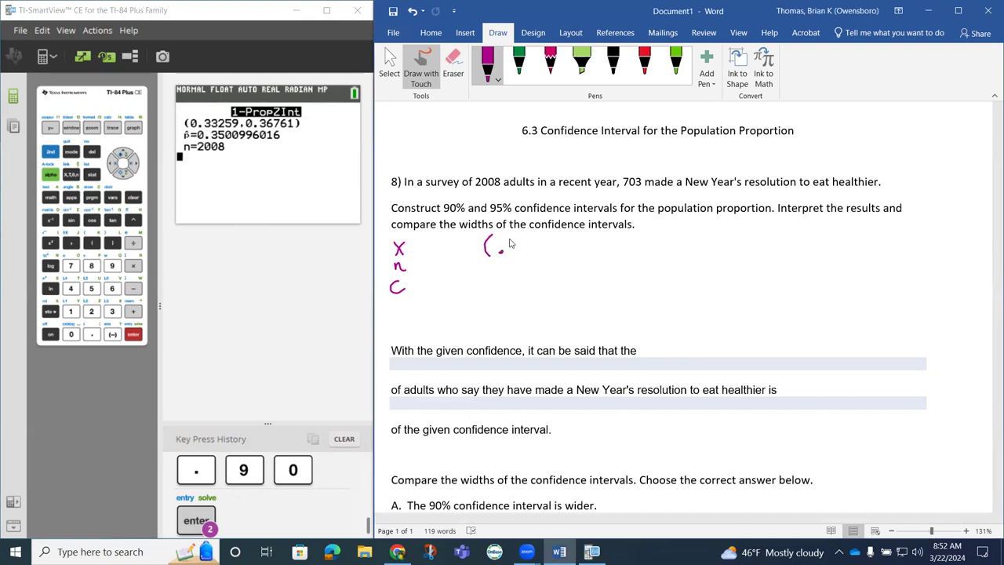
mouse_move(510, 239)
left_mouse_down()
mouse_move(513, 252)
mouse_move(531, 244)
mouse_move(525, 252)
mouse_move(556, 257)
left_mouse_up()
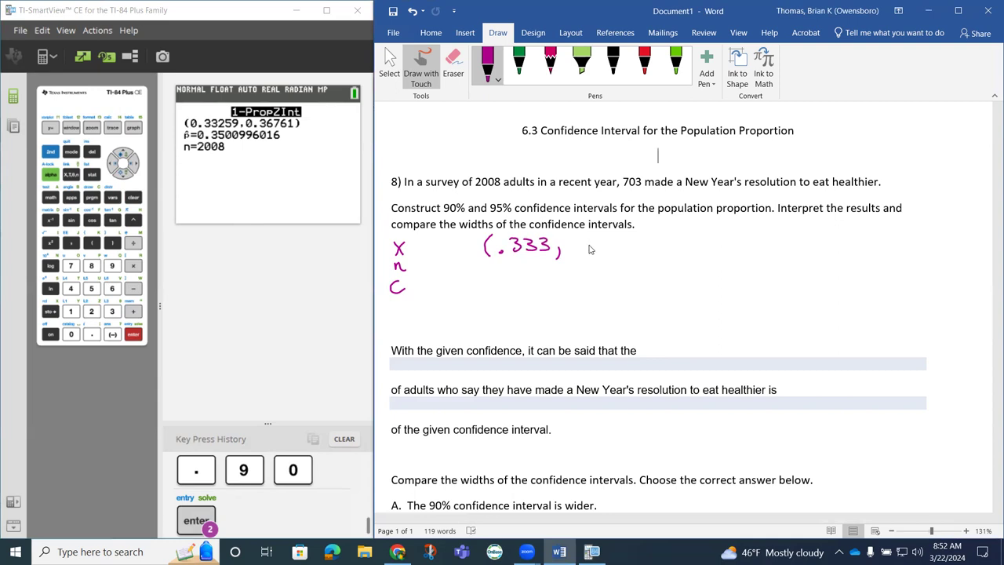
left_click(578, 250)
mouse_move(584, 241)
left_mouse_down()
mouse_move(587, 254)
mouse_move(611, 240)
left_mouse_up()
left_click_drag(618, 237, 619, 252)
mouse_move(683, 237)
left_mouse_down()
mouse_move(680, 249)
mouse_move(707, 233)
mouse_move(708, 244)
left_mouse_up()
left_click_drag(715, 239, 713, 241)
- Draw a number line with parenthesis endpoints, label it .333, .35, .368, and underline .333 and .368
left_click_drag(768, 245, 959, 242)
mouse_move(802, 233)
left_mouse_down()
mouse_move(799, 271)
mouse_move(827, 265)
mouse_move(820, 271)
left_mouse_up()
left_click(789, 266)
mouse_move(938, 229)
left_mouse_down()
mouse_move(935, 271)
mouse_move(951, 267)
left_mouse_up()
left_click(927, 267)
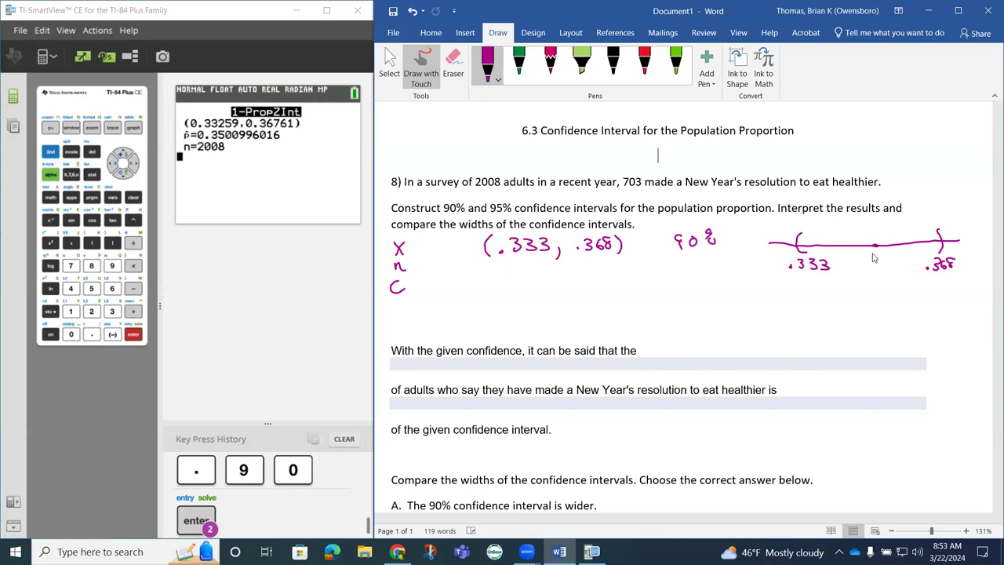
left_click_drag(872, 254, 882, 262)
left_click_drag(796, 277, 816, 276)
left_click_drag(933, 272, 950, 270)
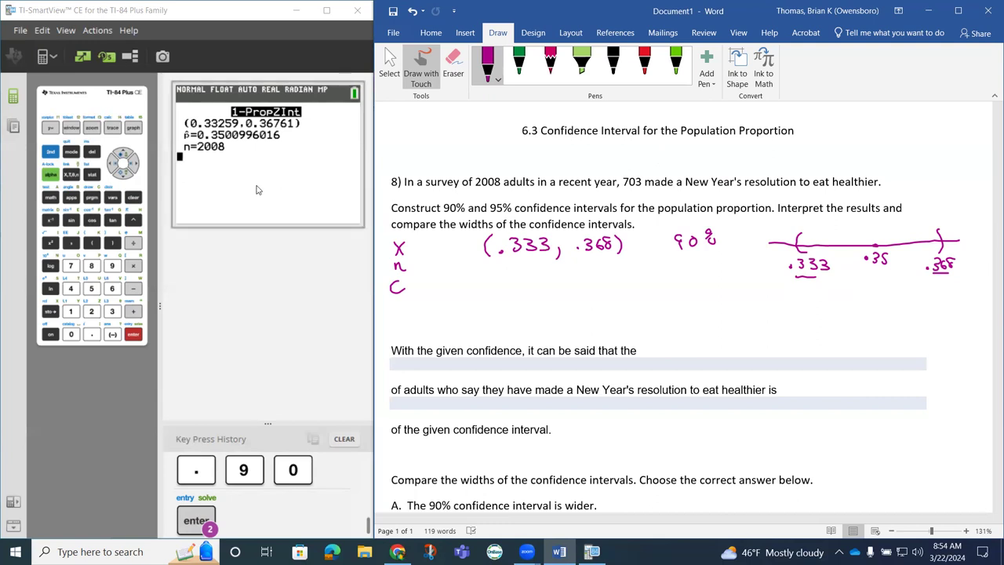
- Rerun 1-PropZInt for 703 of 2008 at C-Level .95, giving (0.32924, 0.37096)
left_click(95, 175)
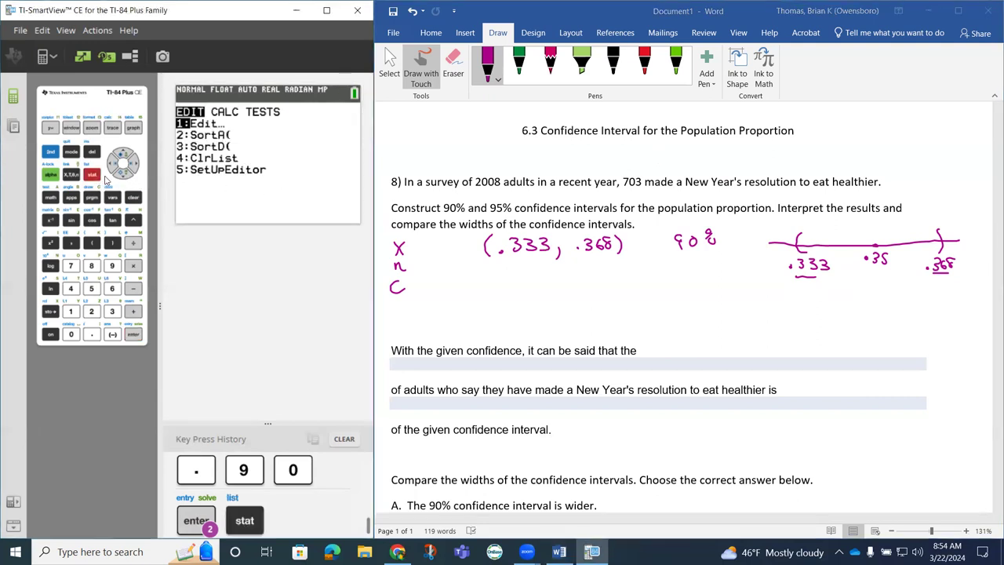
left_click(135, 165)
left_click(135, 165)
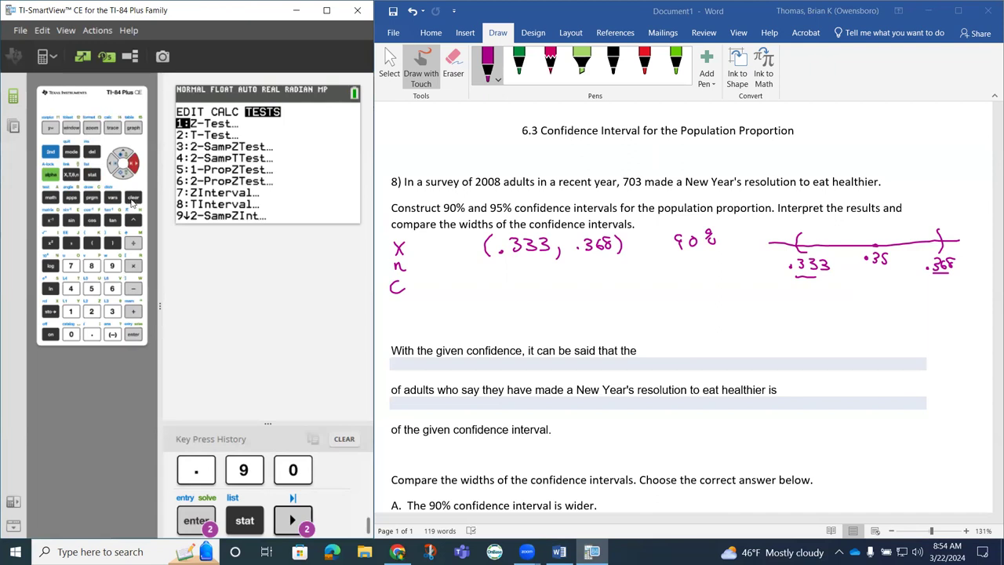
left_click(55, 175)
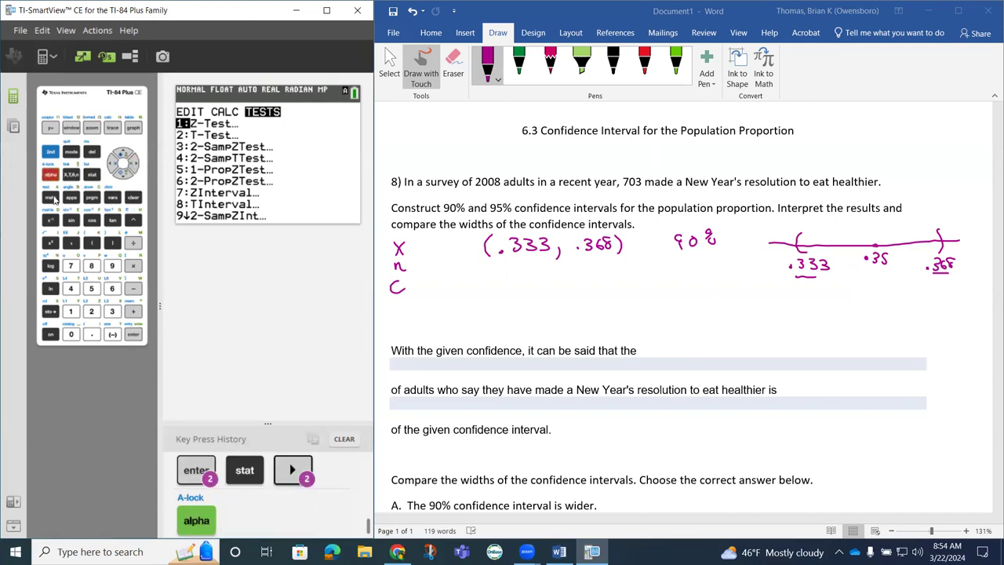
left_click(55, 199)
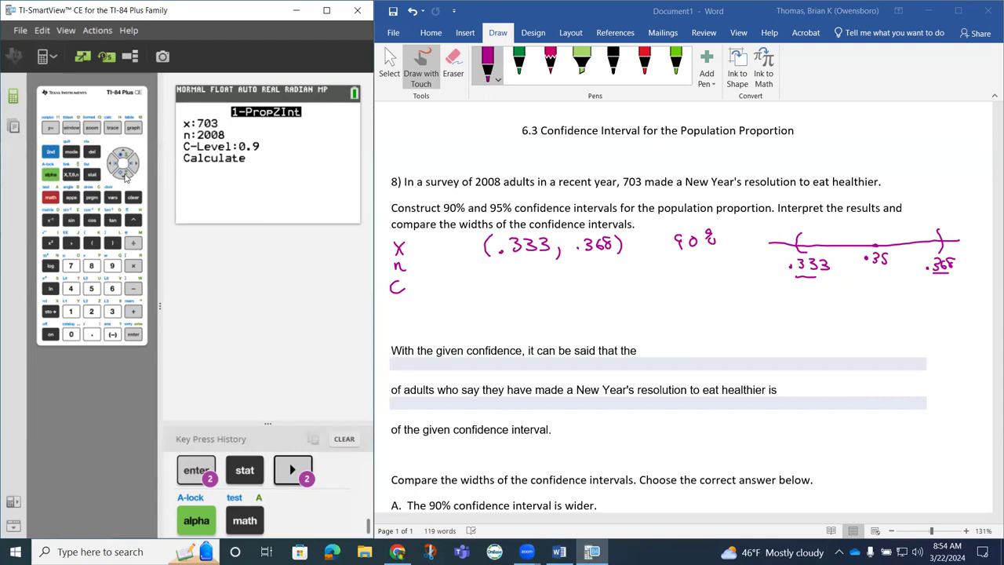
left_click(124, 179)
left_click(124, 178)
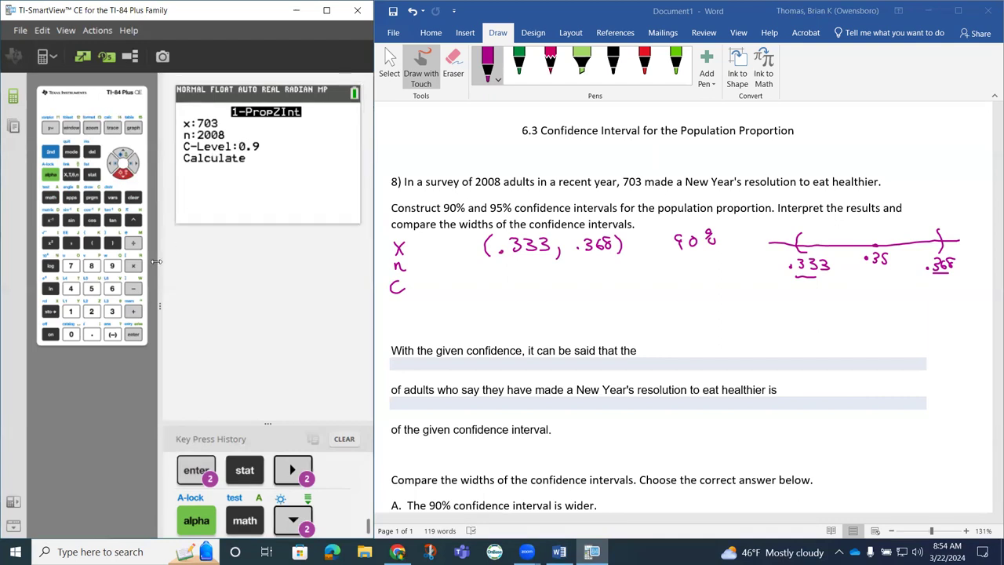
left_click(95, 335)
left_click(111, 265)
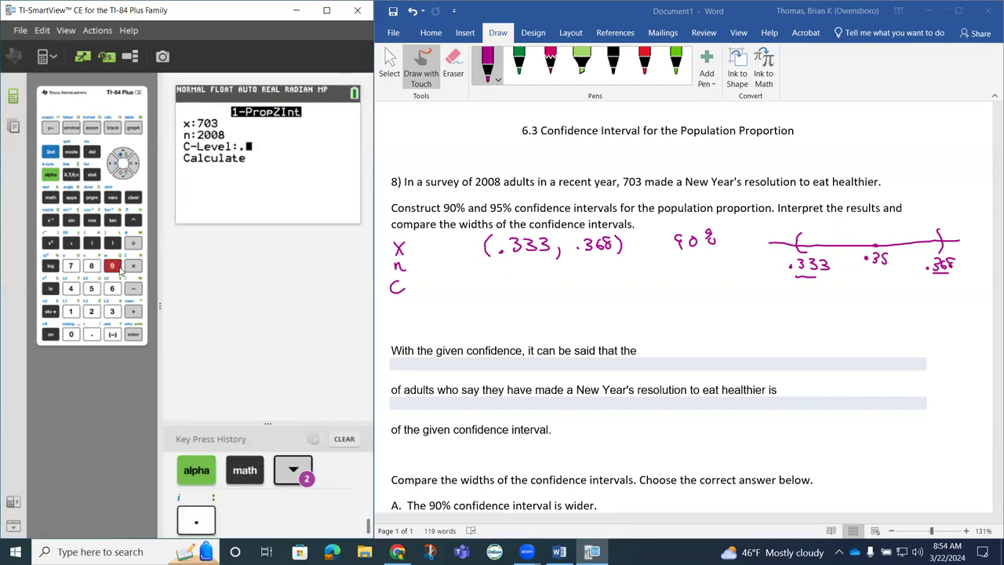
left_click(95, 287)
left_click(133, 334)
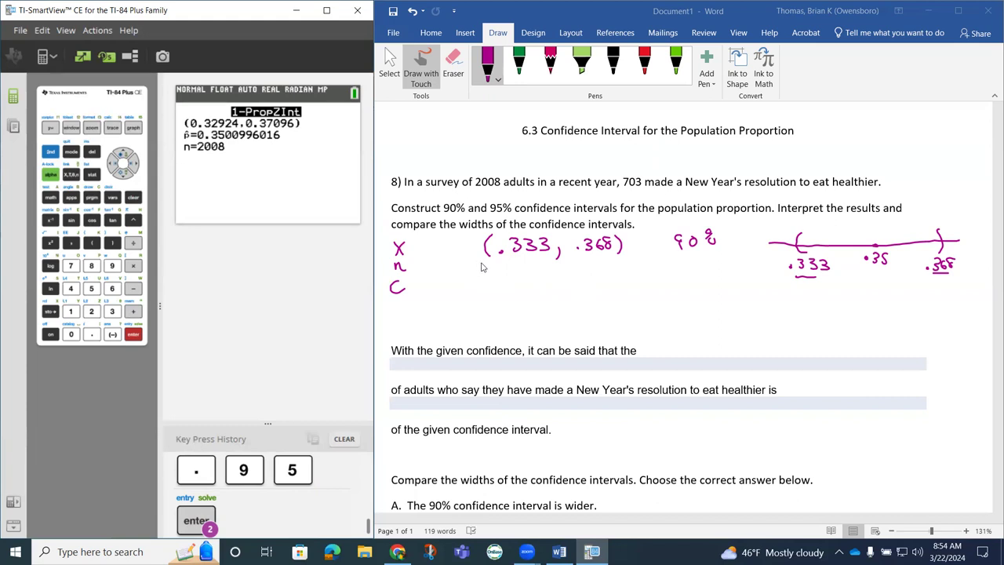
- Ink (.329, .371) under the 90% interval and sketch a second number line labelled .329, .35, .371
mouse_move(482, 262)
left_mouse_down()
mouse_move(481, 279)
mouse_move(506, 270)
mouse_move(543, 280)
mouse_move(589, 265)
mouse_move(584, 277)
mouse_move(605, 276)
left_mouse_up()
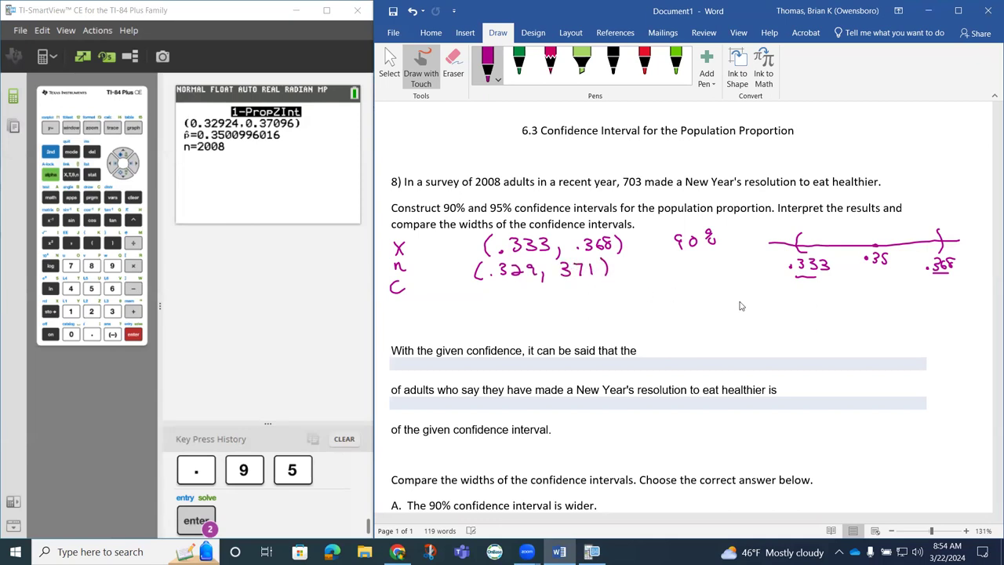
left_click_drag(776, 295, 963, 291)
left_click_drag(789, 284, 790, 300)
left_click(781, 315)
mouse_move(786, 307)
left_mouse_down()
mouse_move(787, 319)
mouse_move(807, 318)
left_mouse_up()
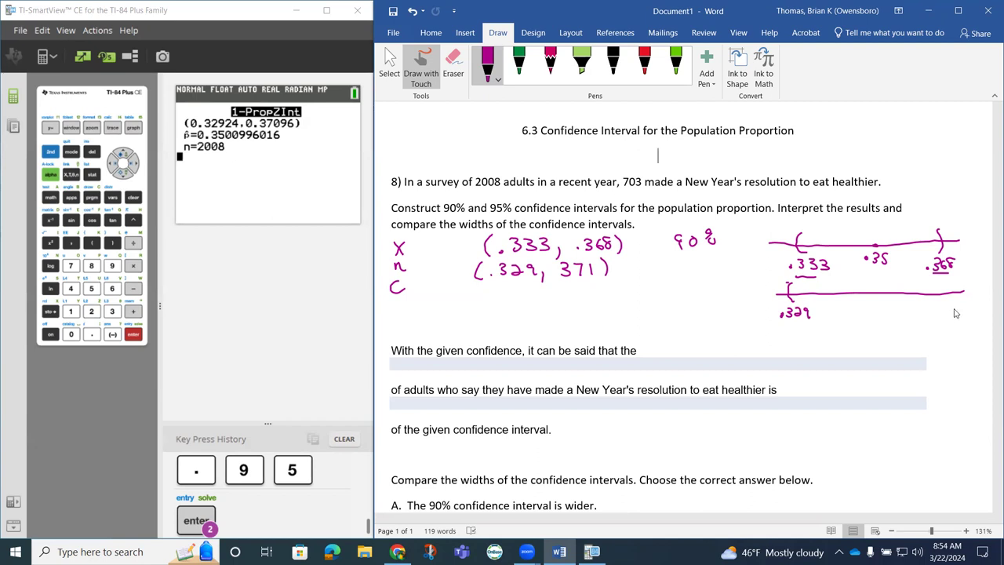
mouse_move(959, 287)
left_mouse_down()
mouse_move(953, 318)
mouse_move(970, 320)
left_mouse_up()
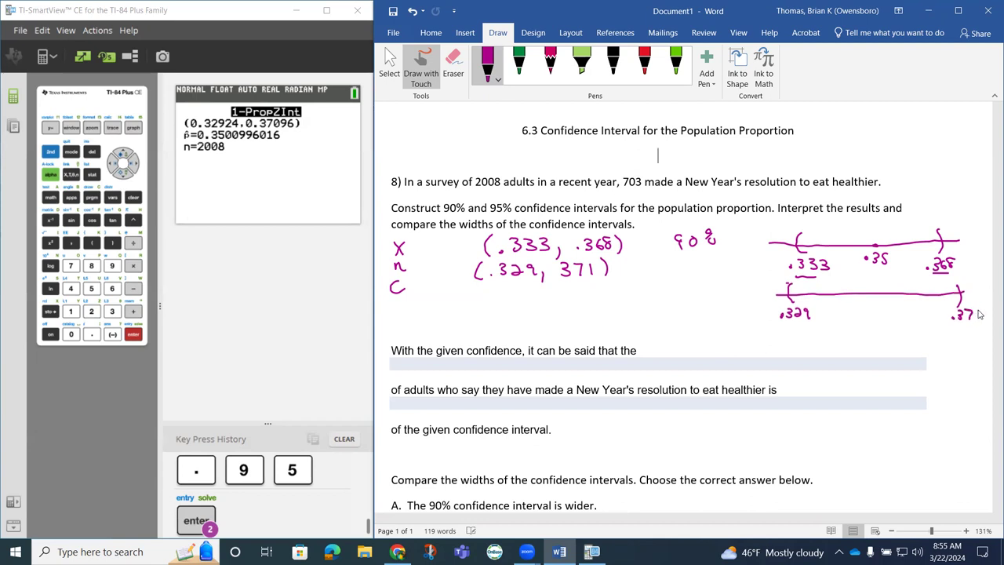
left_click_drag(978, 310, 978, 320)
mouse_move(872, 306)
left_mouse_down()
mouse_move(885, 313)
mouse_move(894, 302)
left_mouse_up()
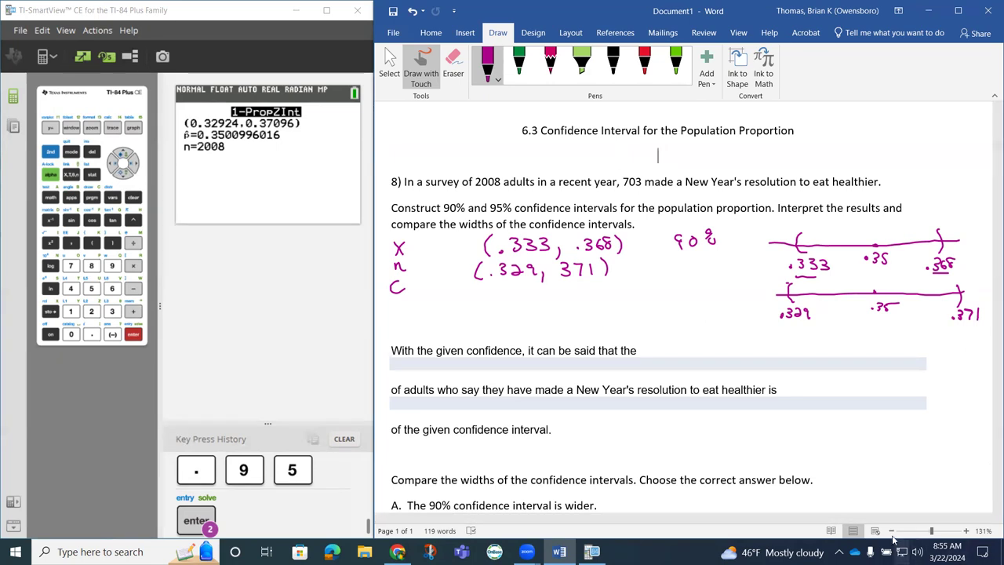
- Underline 'given confidence', erase the stray 'prop' note, and write 'population proportion' in the first blank
scroll(886, 435, "down", 1)
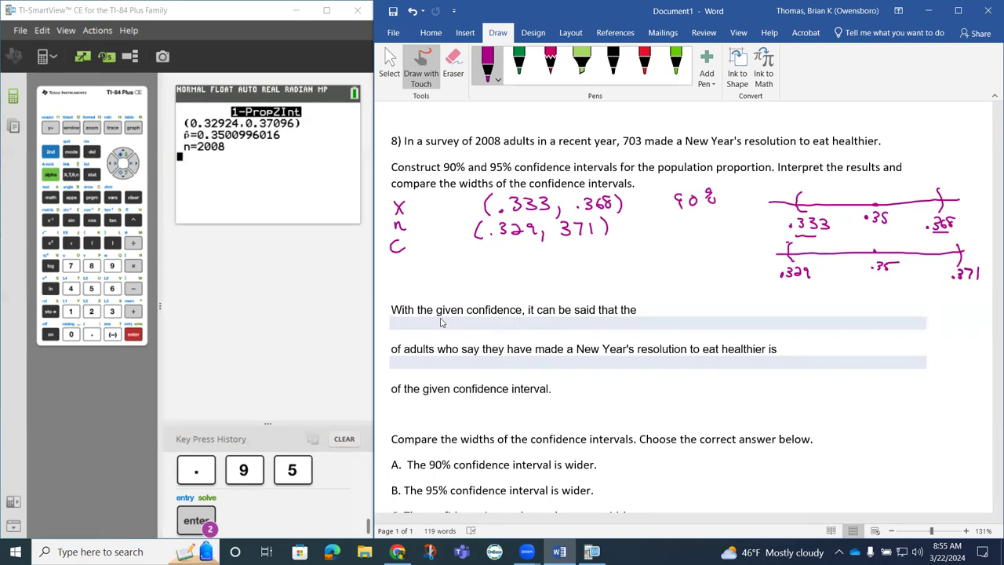
mouse_move(436, 316)
left_mouse_down()
mouse_move(505, 316)
mouse_move(551, 337)
mouse_move(577, 326)
mouse_move(577, 337)
mouse_move(581, 326)
left_mouse_up()
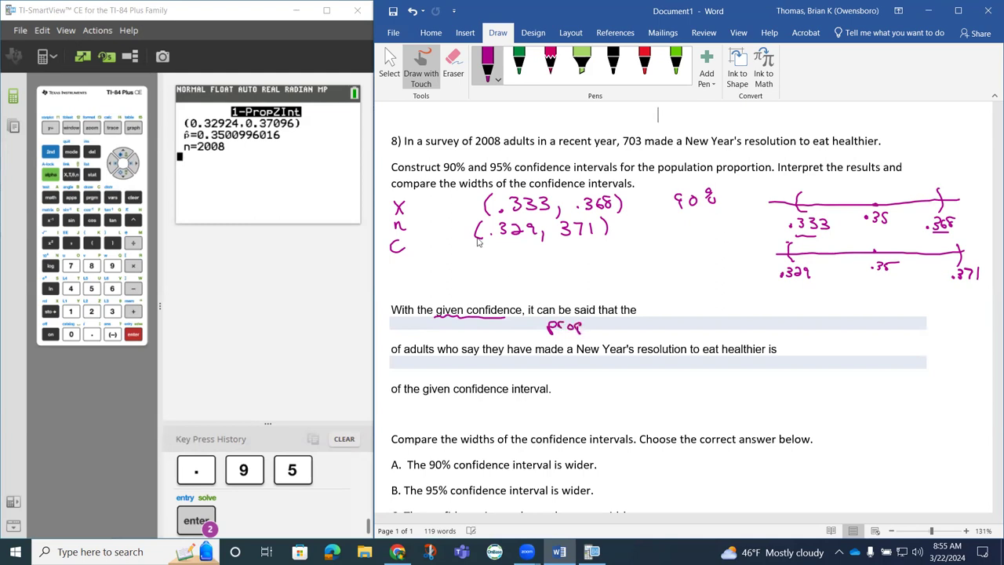
left_click(459, 63)
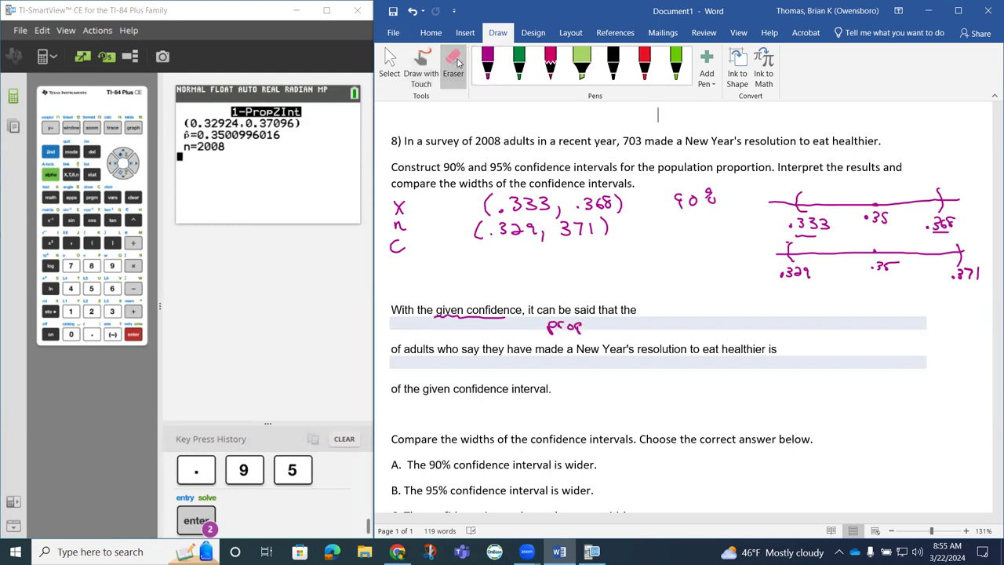
left_click_drag(555, 329, 581, 328)
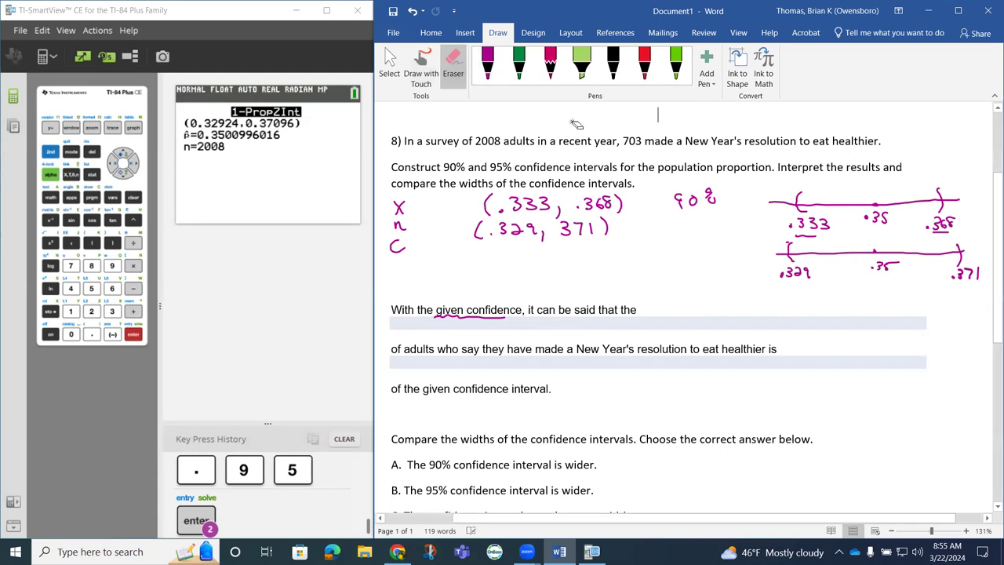
left_click(490, 63)
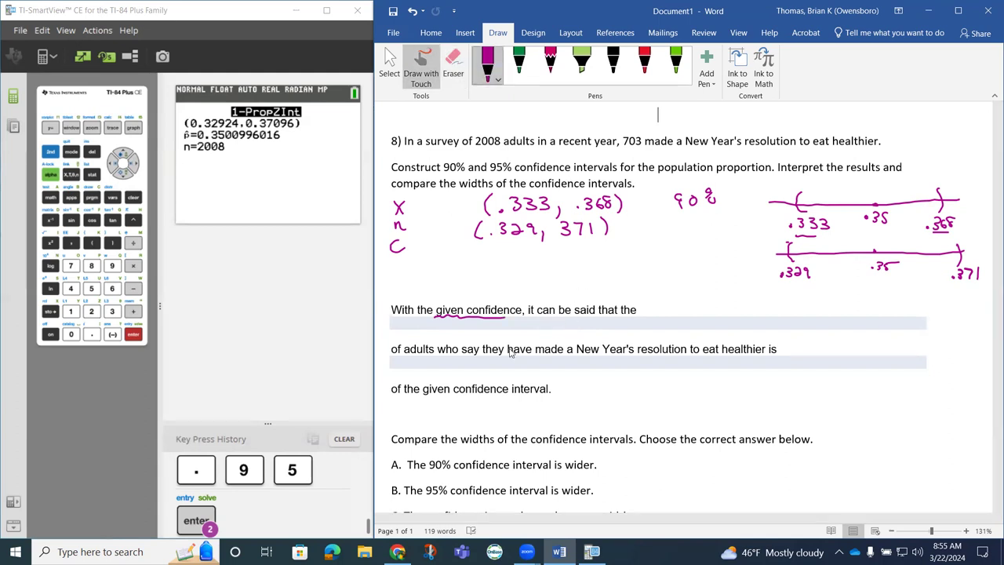
mouse_move(527, 323)
left_mouse_down()
mouse_move(554, 335)
mouse_move(558, 324)
mouse_move(645, 322)
mouse_move(667, 326)
mouse_move(670, 337)
mouse_move(674, 327)
mouse_move(737, 324)
left_mouse_up()
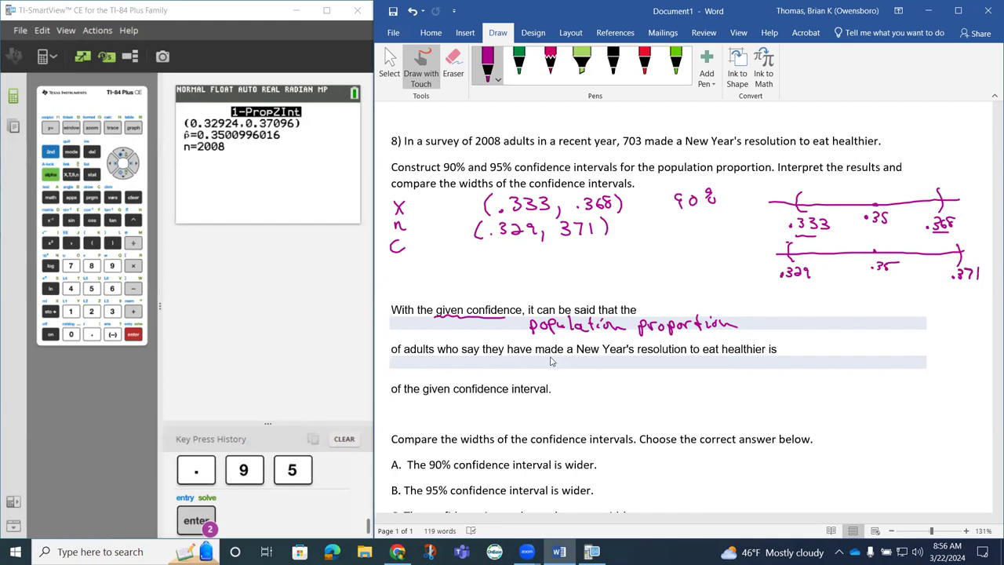
- Write 'between these endpoints' in the second blank and add a 95% label beneath 90%
mouse_move(549, 357)
left_mouse_down()
mouse_move(558, 367)
mouse_move(662, 375)
mouse_move(668, 359)
mouse_move(692, 372)
left_mouse_up()
mouse_move(693, 367)
left_mouse_down()
mouse_move(752, 360)
mouse_move(819, 370)
left_mouse_up()
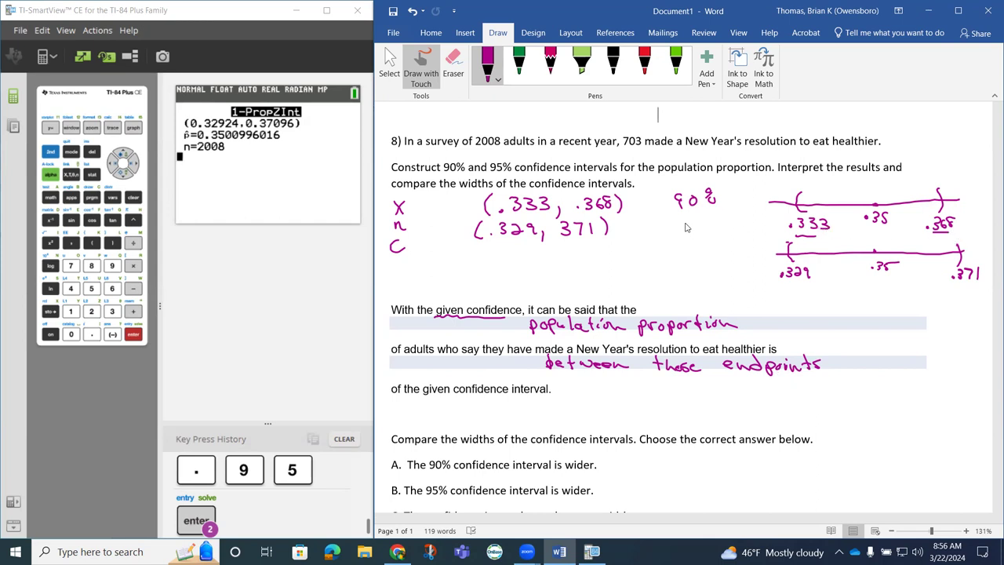
mouse_move(684, 221)
left_mouse_down()
mouse_move(679, 242)
mouse_move(709, 219)
left_mouse_up()
left_click_drag(710, 225, 715, 234)
- Underline the handwritten 95% and circle answer B, 'The 95% confidence interval is wider'
scroll(968, 378, "down", 1)
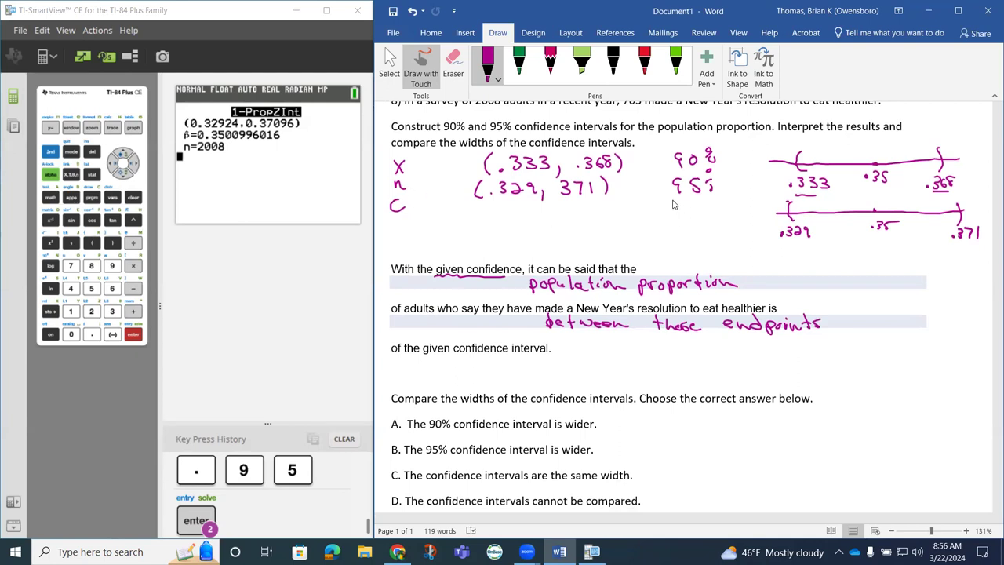
left_click_drag(670, 201, 709, 203)
mouse_move(395, 437)
left_mouse_down()
mouse_move(387, 453)
mouse_move(402, 456)
mouse_move(398, 438)
mouse_move(474, 456)
mouse_move(594, 455)
left_mouse_up()
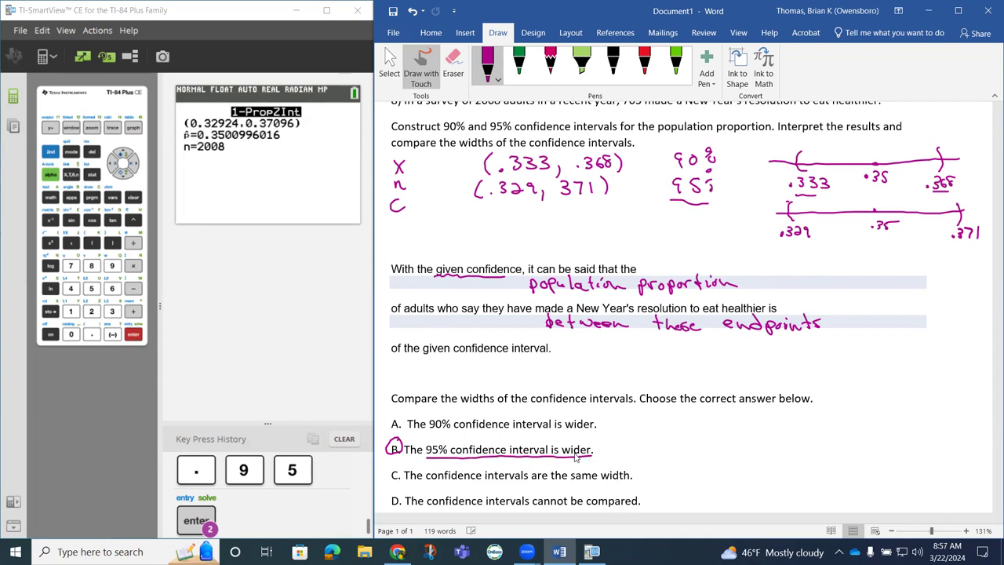
scroll(800, 442, "down", 1)
scroll(806, 440, "up", 1)
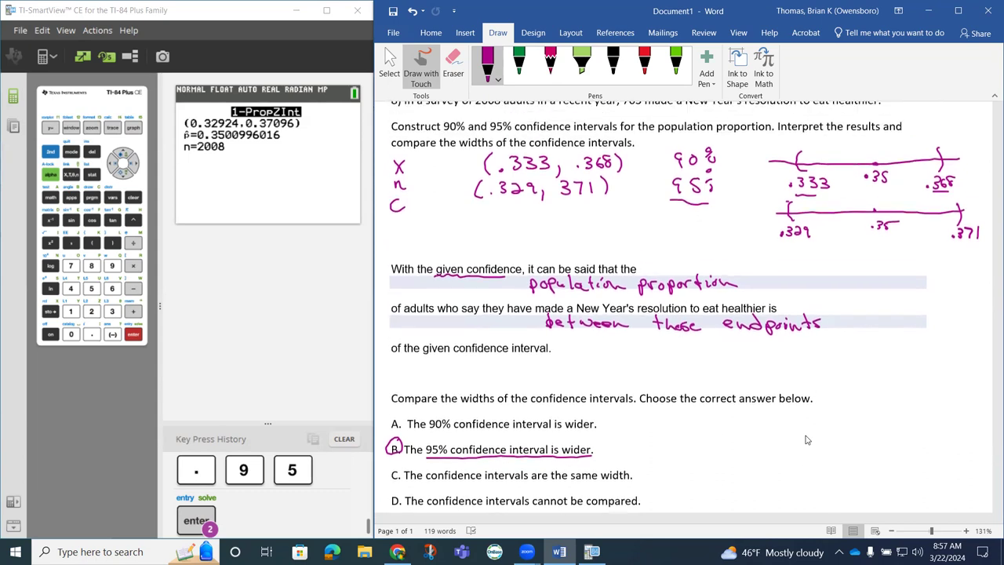